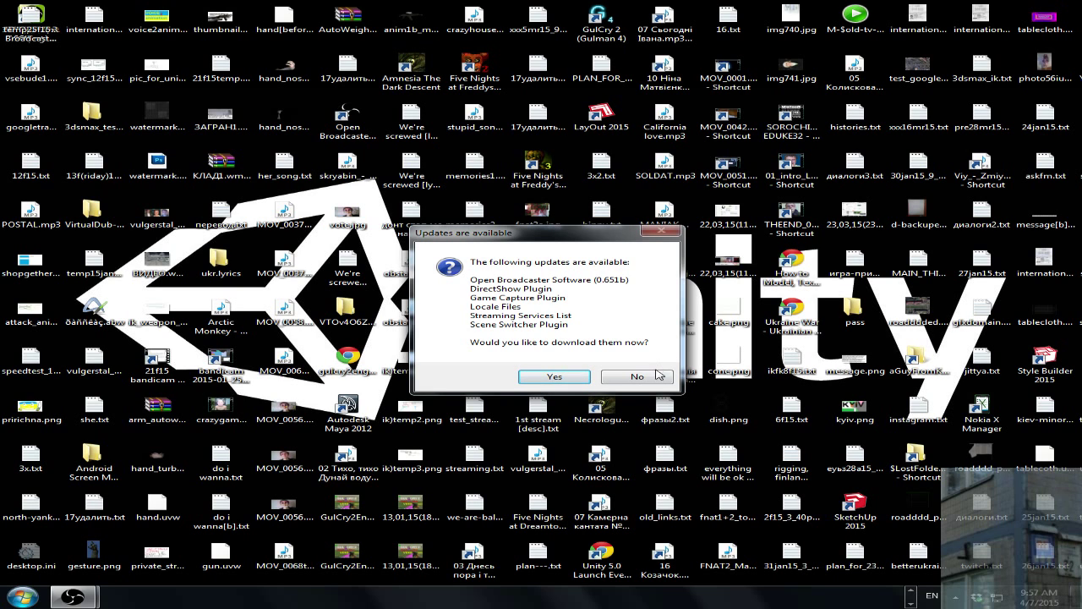
Answer No to the Open Broadcaster Software plugin update offer.
click(637, 376)
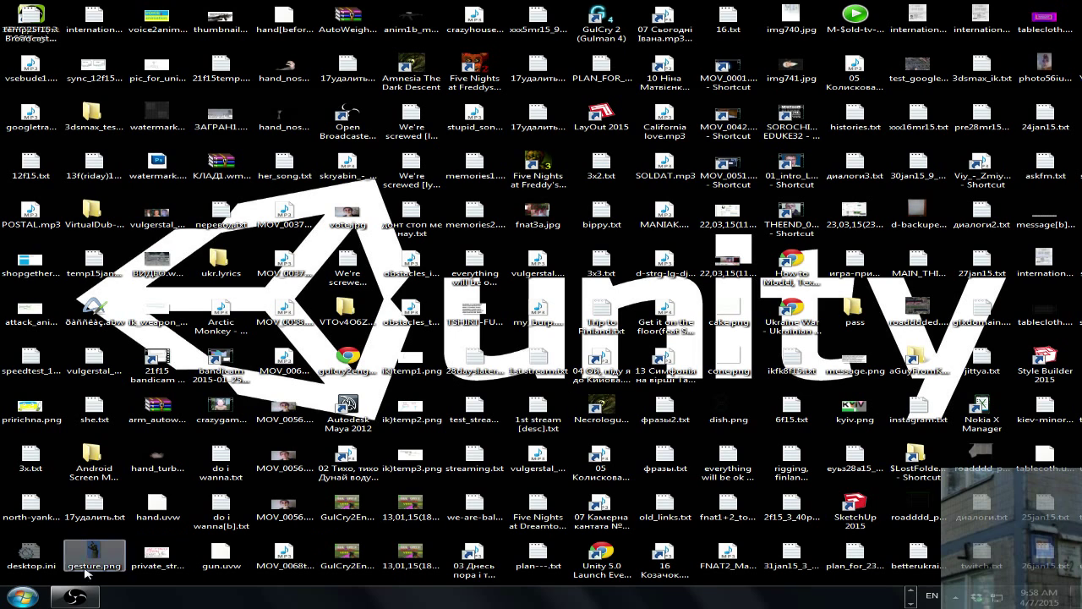
Open the Programs and Features list showing Java SE Development Kit 8 Update 40.
click(25, 597)
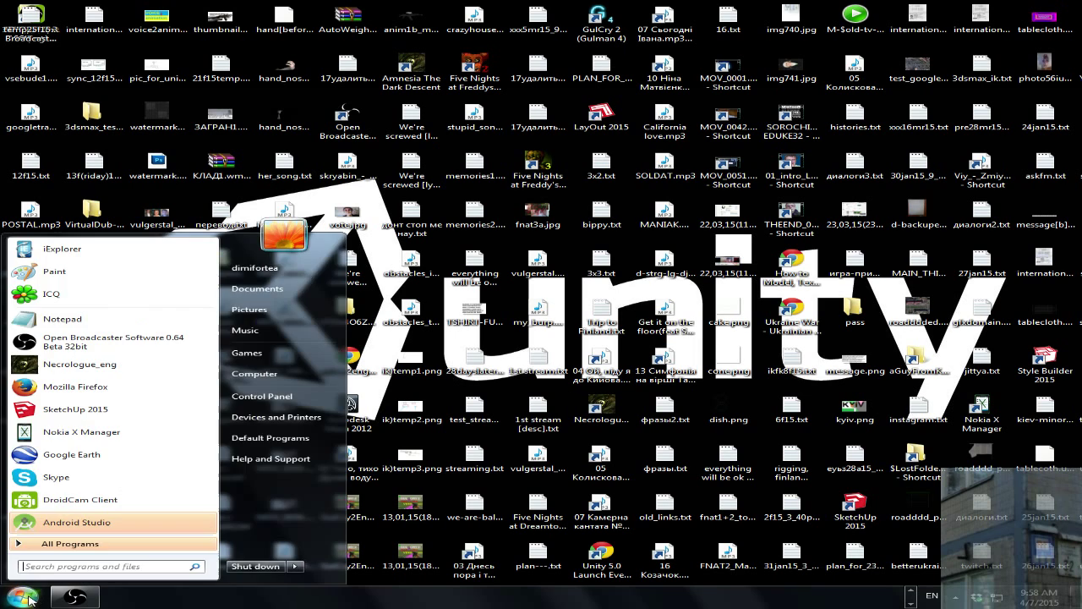
click(268, 402)
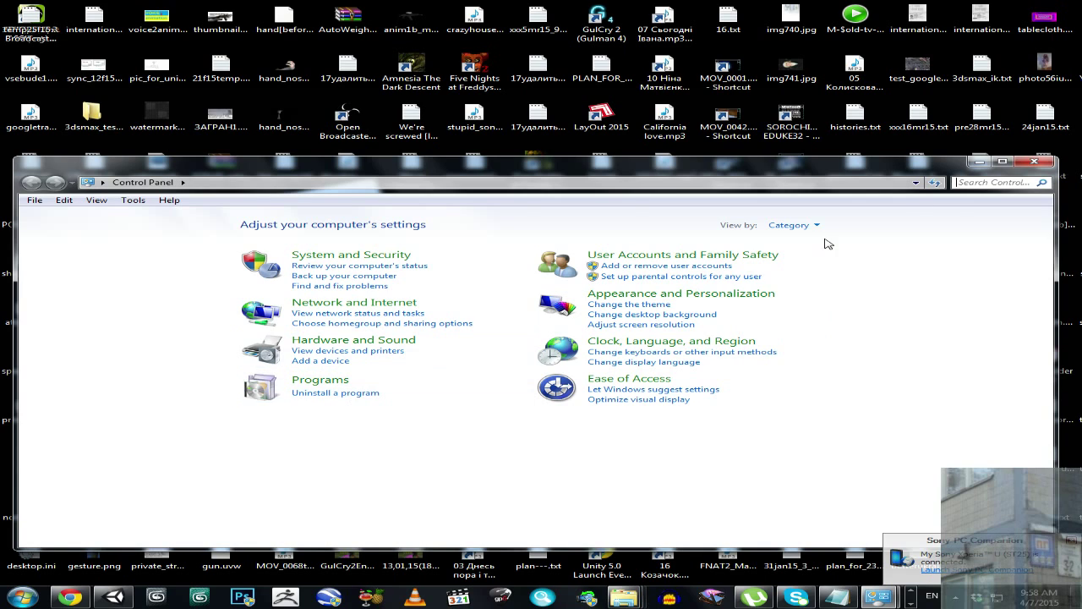
click(1034, 161)
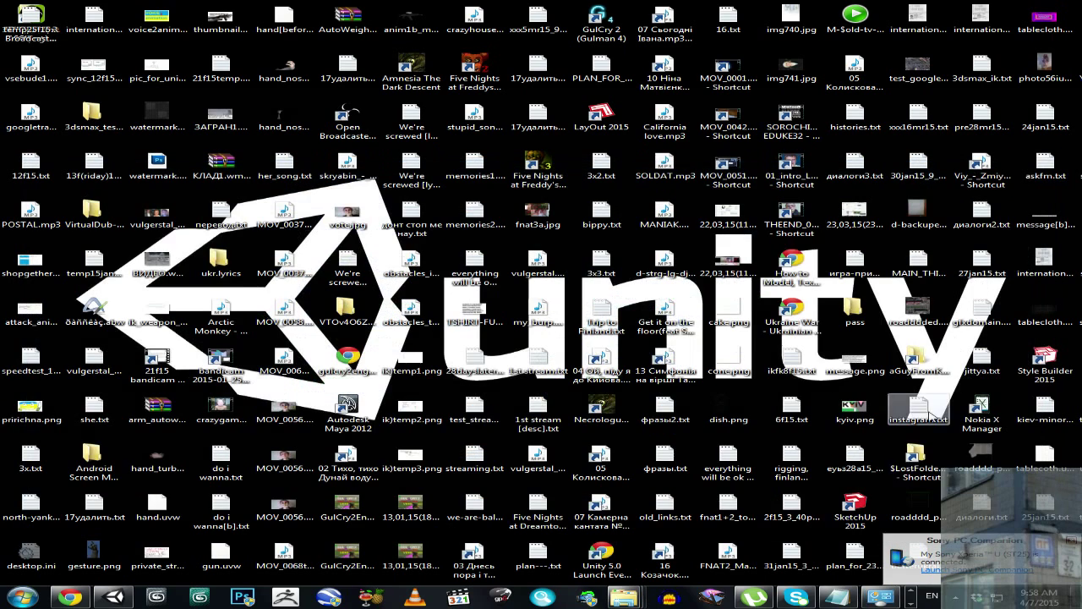
click(881, 595)
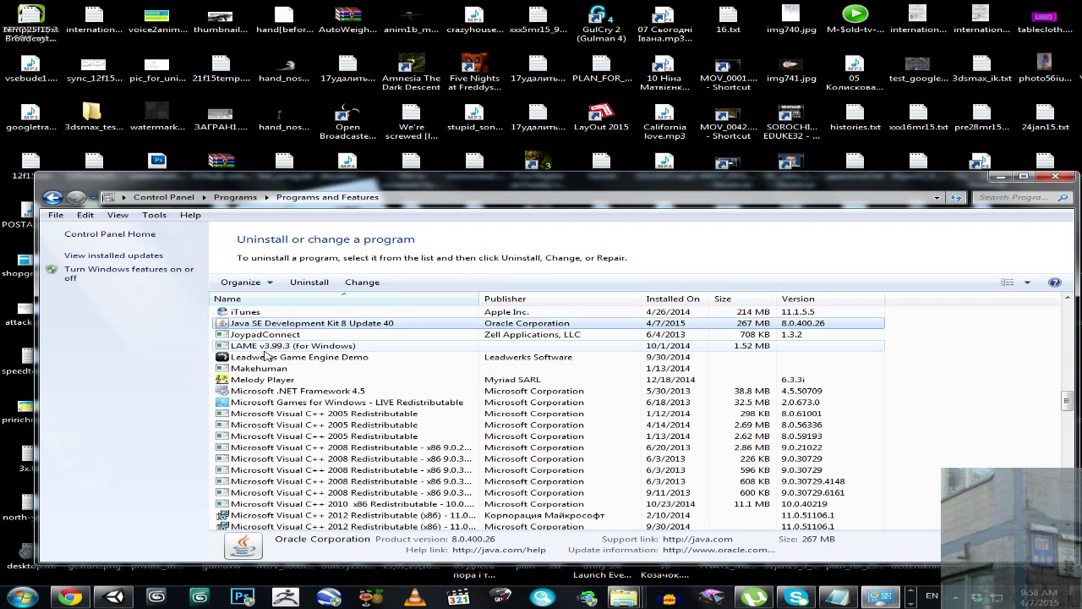
Bring Chrome forward on the Java SE Development Kit 8 Downloads tab.
click(83, 600)
click(309, 7)
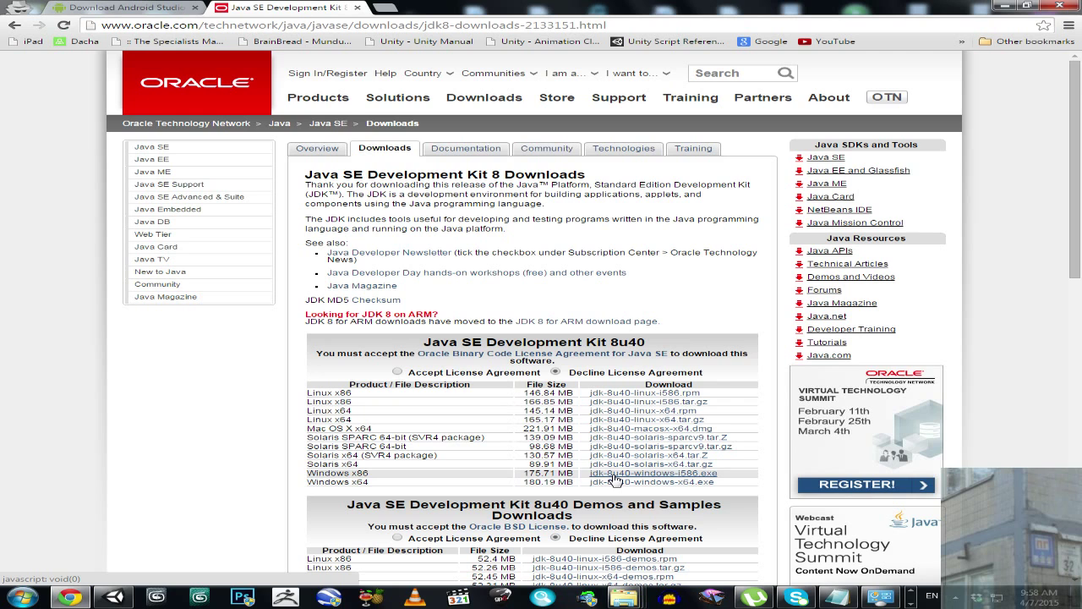
mouse_move(626, 598)
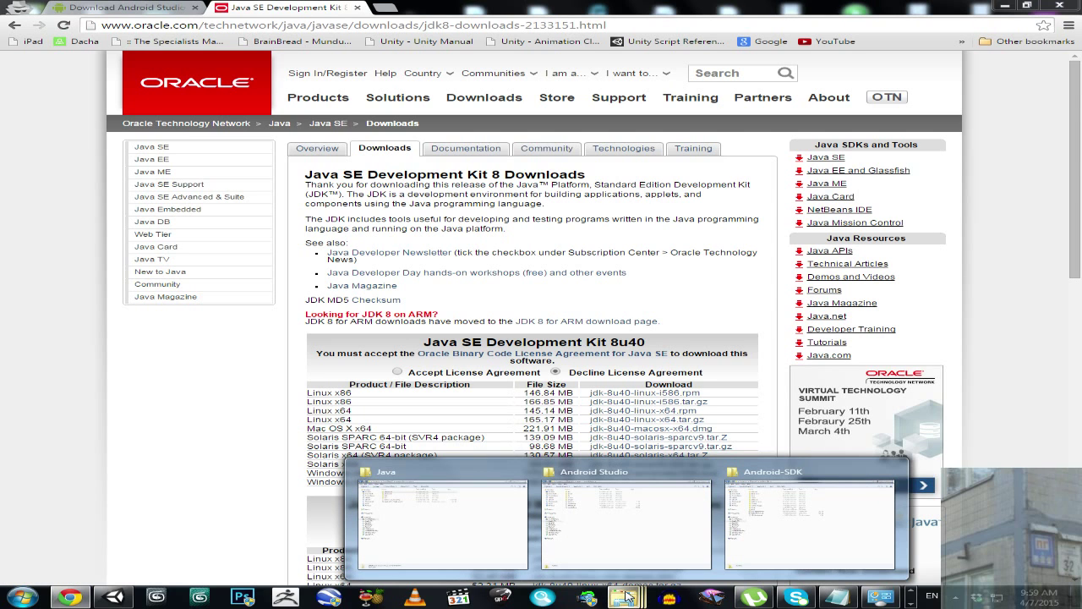
mouse_move(692, 534)
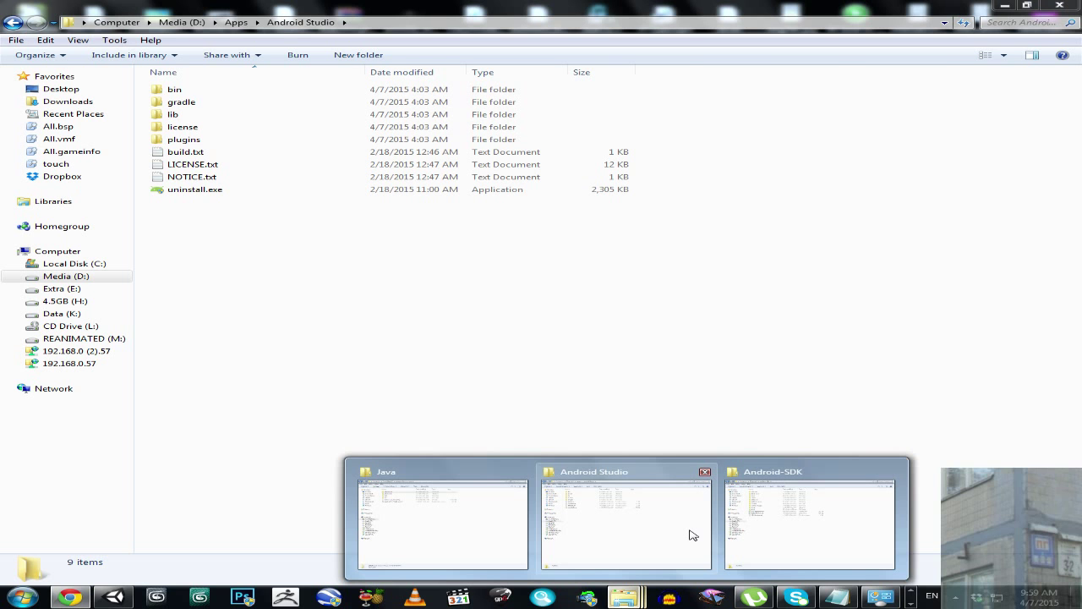
Check the Java folder's jdk1.8.0_40 and jre1.8.0_40 folders, then minimize Explorer.
click(505, 527)
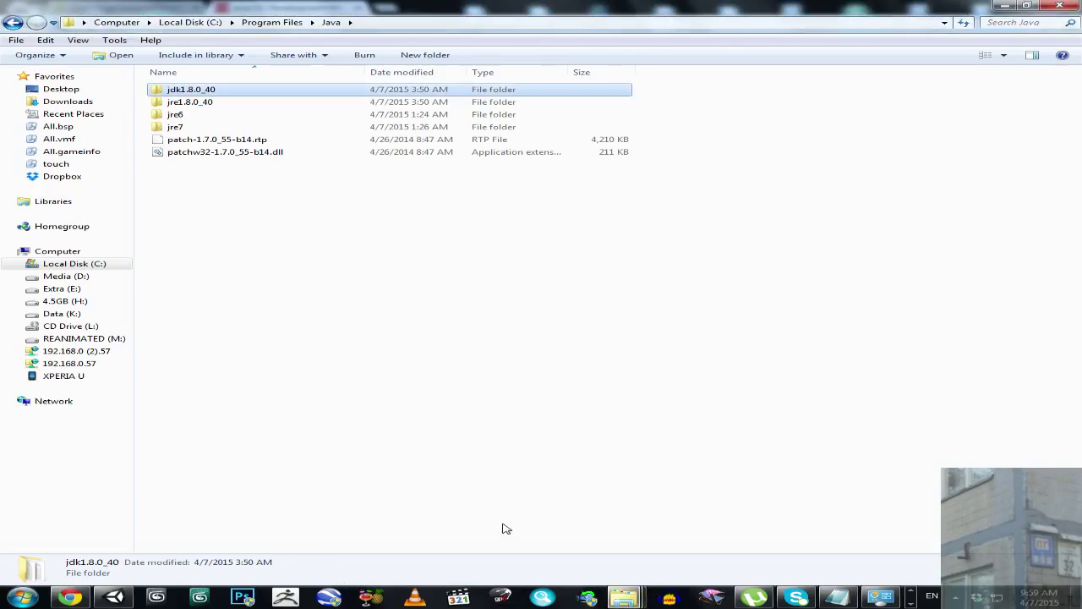
click(176, 107)
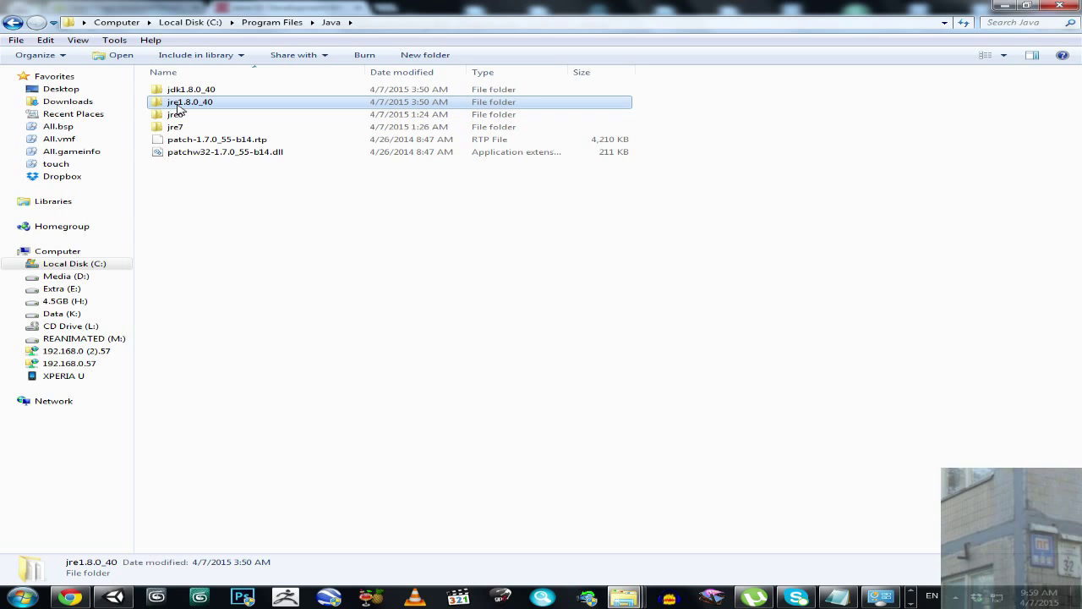
click(1001, 8)
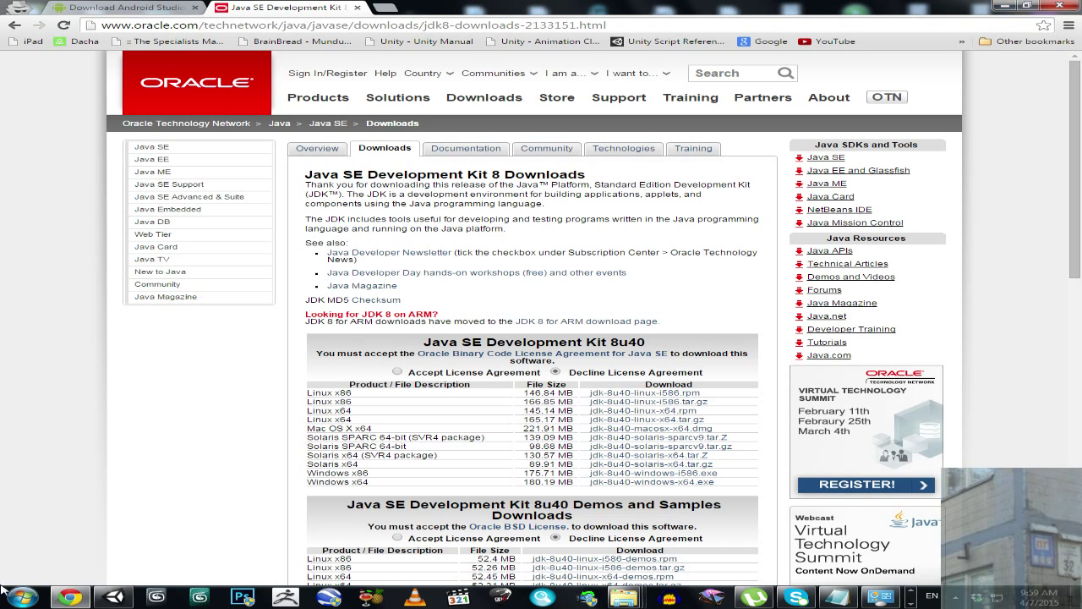
Run javac -version in Command Prompt, confirm 1.8.0_40, and close the console.
click(21, 596)
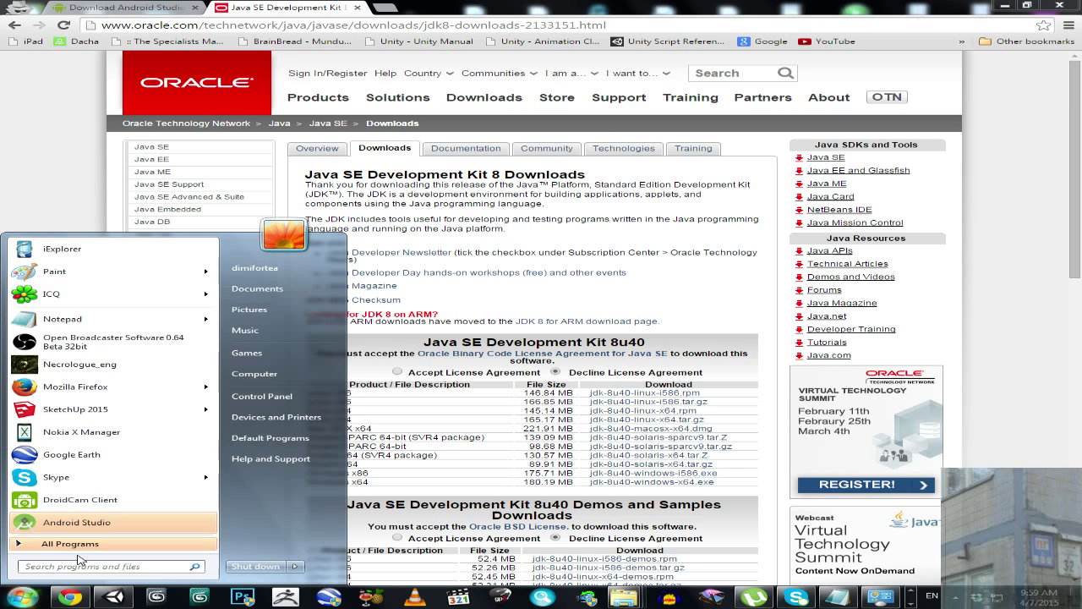
text(cmd)
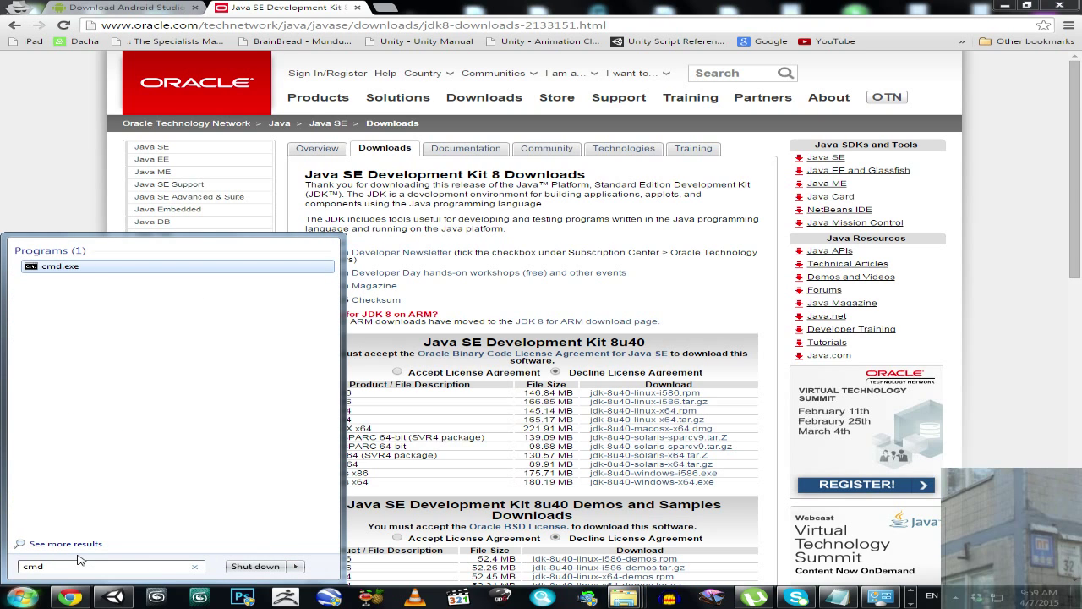
key(Return)
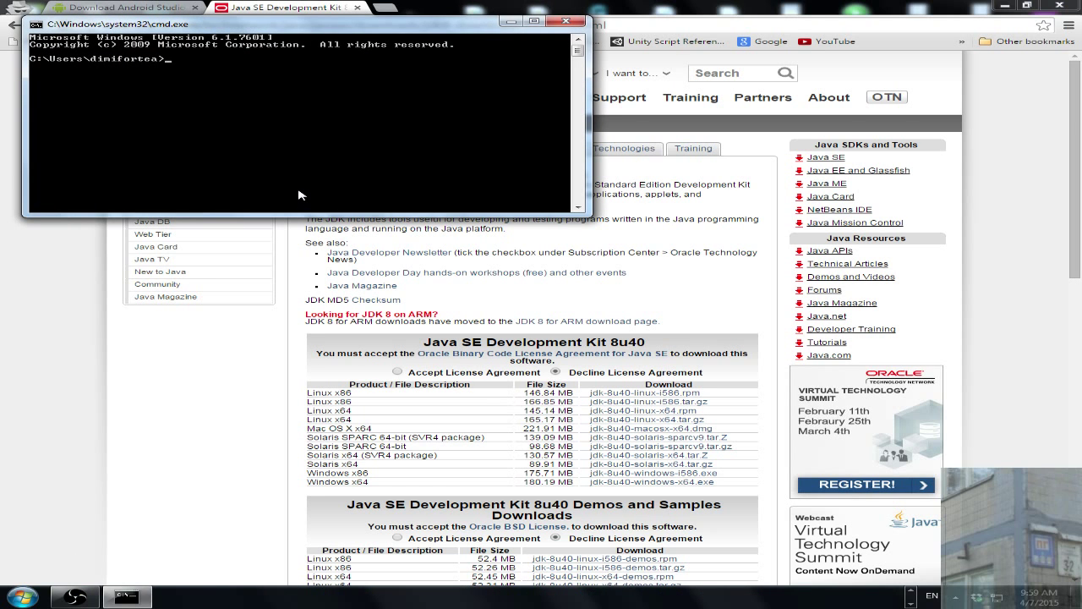
text(javac -version)
key(Return)
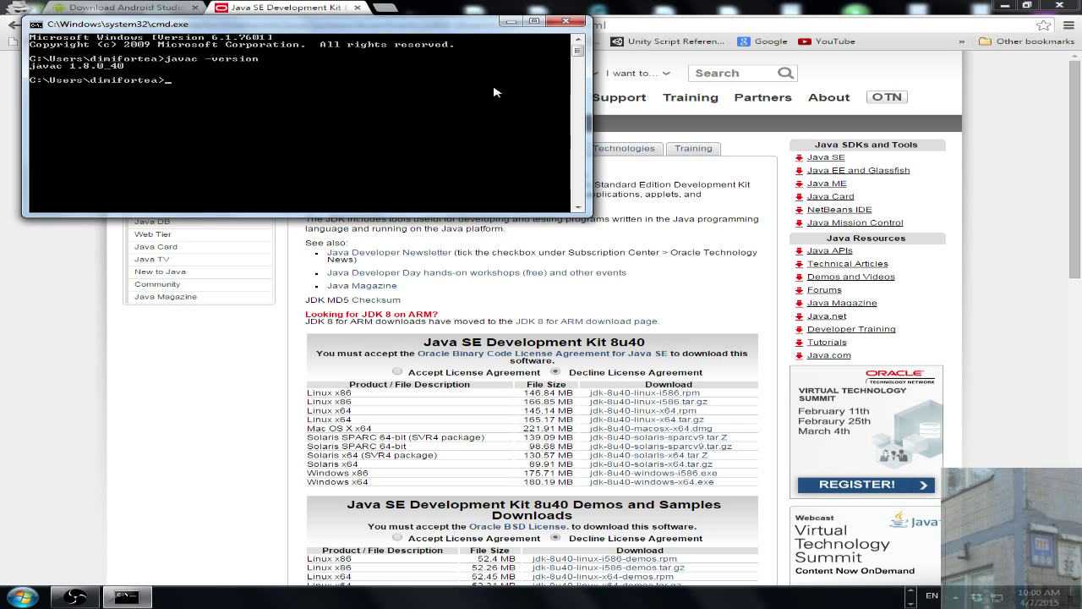
click(572, 21)
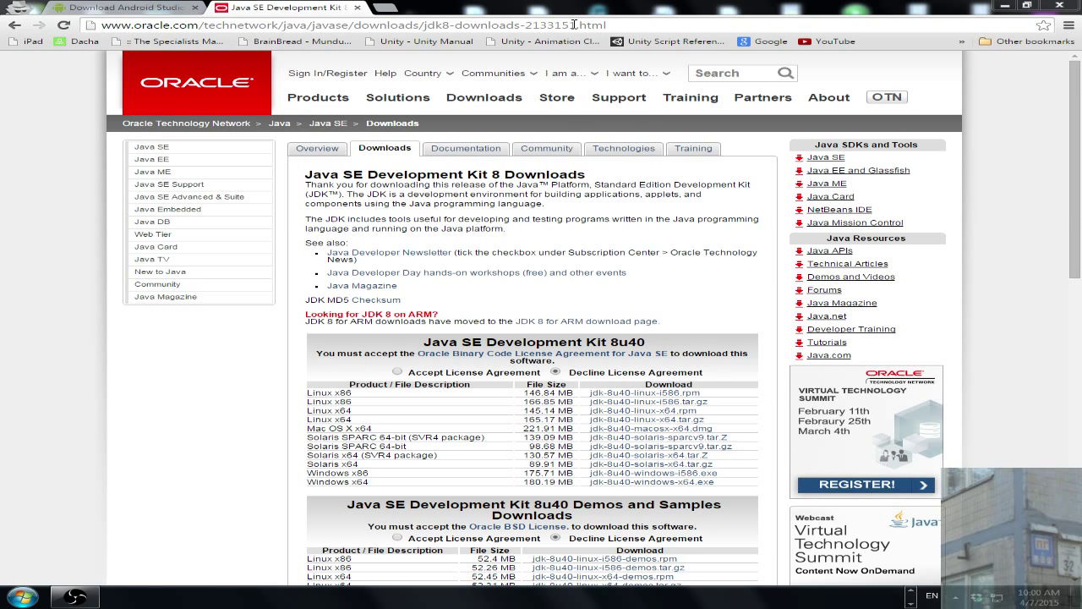
Open the Computer drives window, then close it again.
click(21, 597)
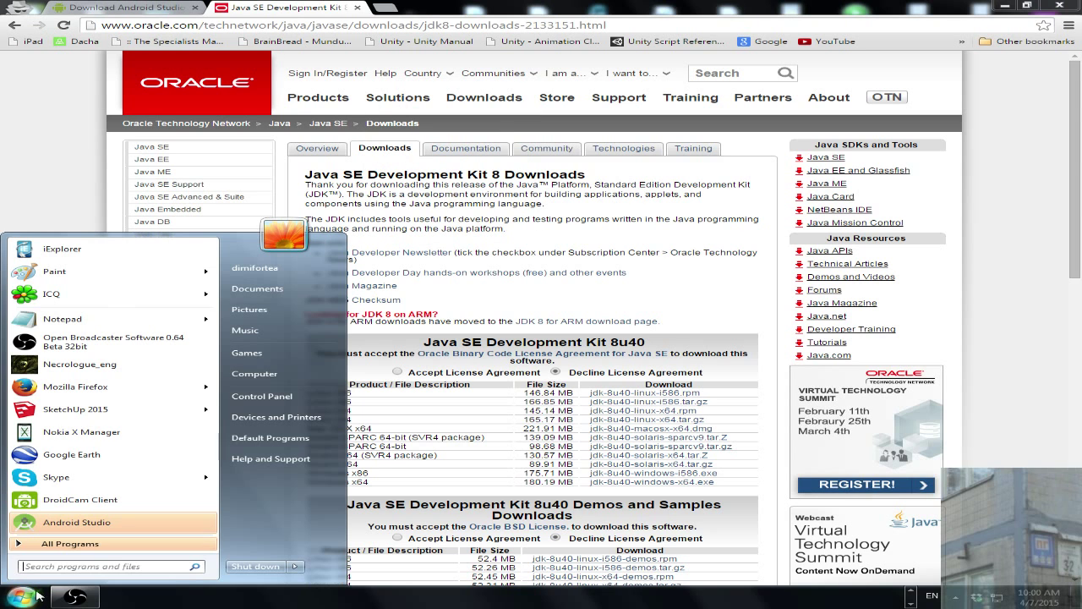
click(251, 374)
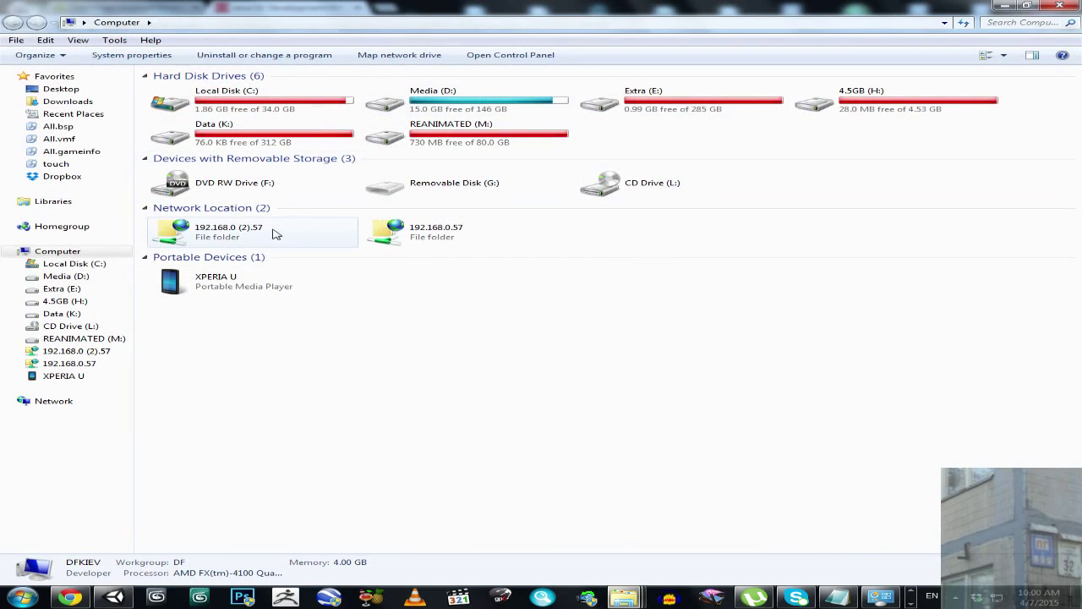
click(1026, 5)
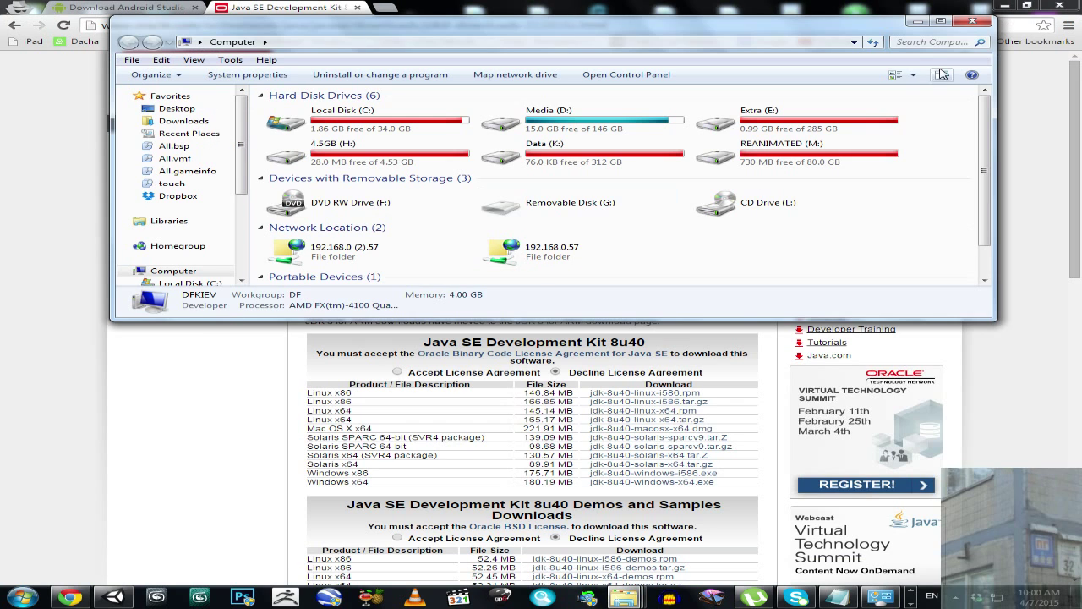
click(960, 27)
Open Environment Variables through Computer Properties and Advanced system settings, then bring up the Notepad notes.
click(21, 597)
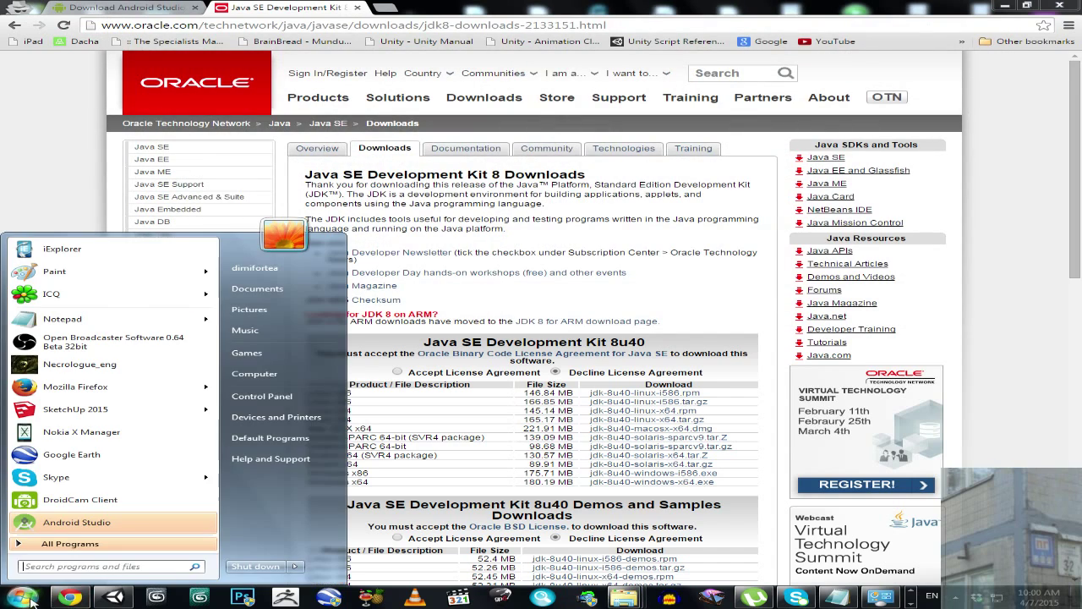
right_click(282, 377)
click(332, 475)
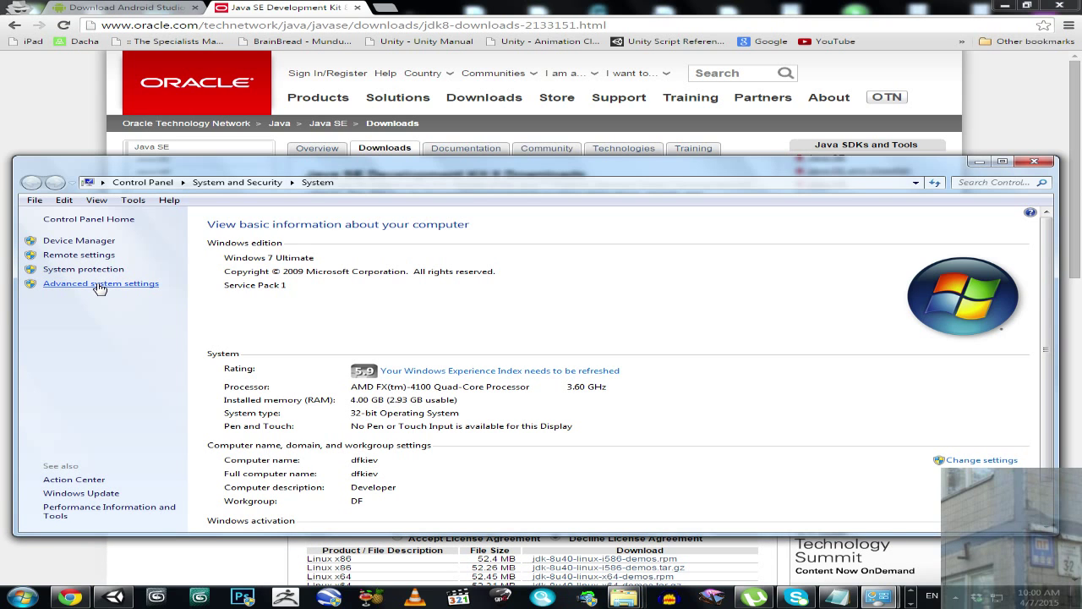
click(99, 284)
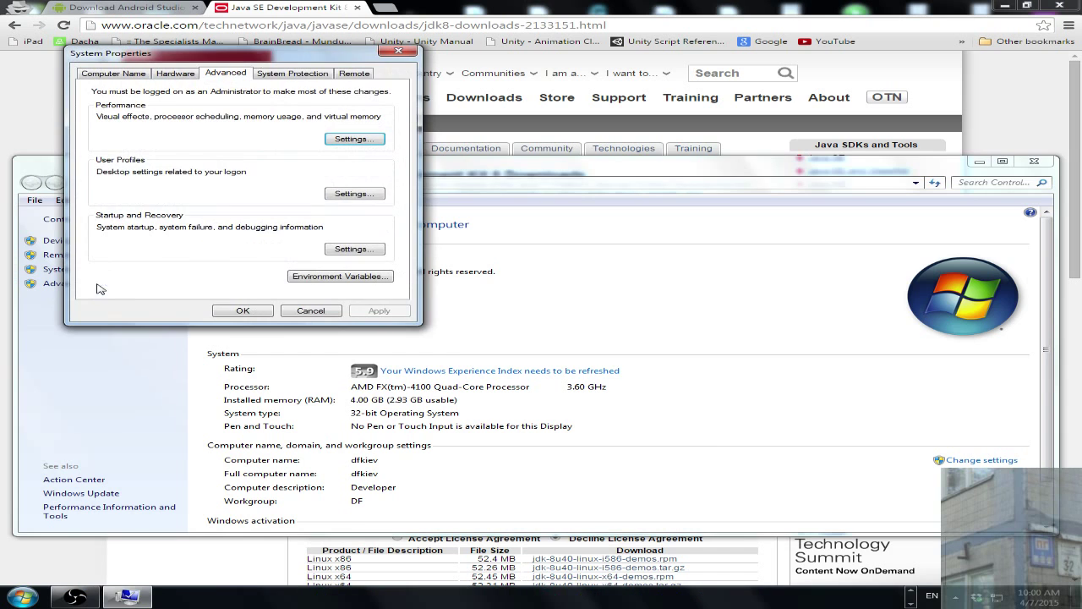
click(354, 284)
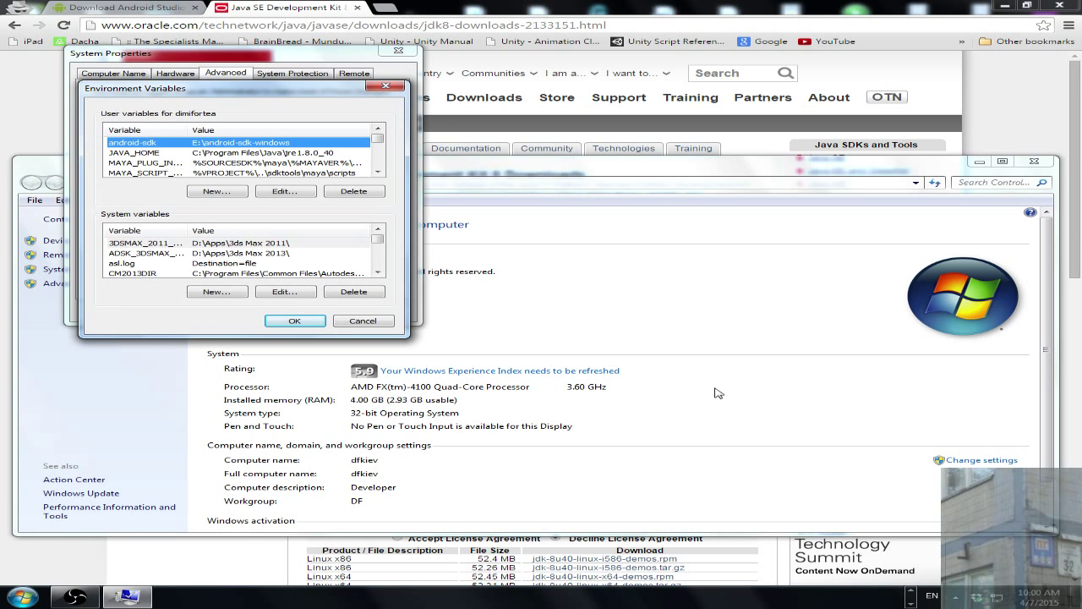
click(915, 592)
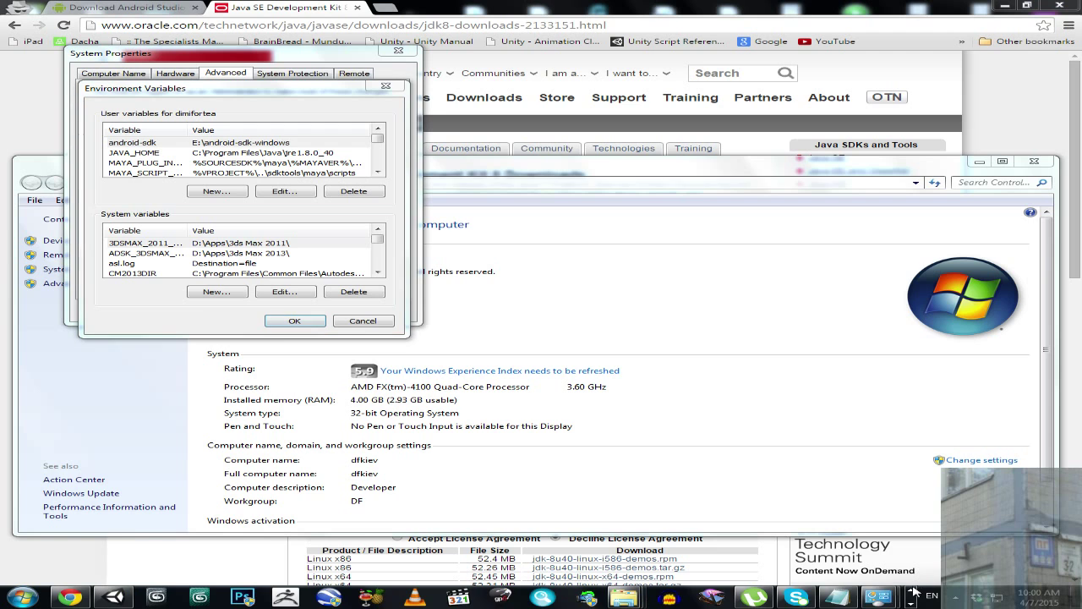
click(846, 596)
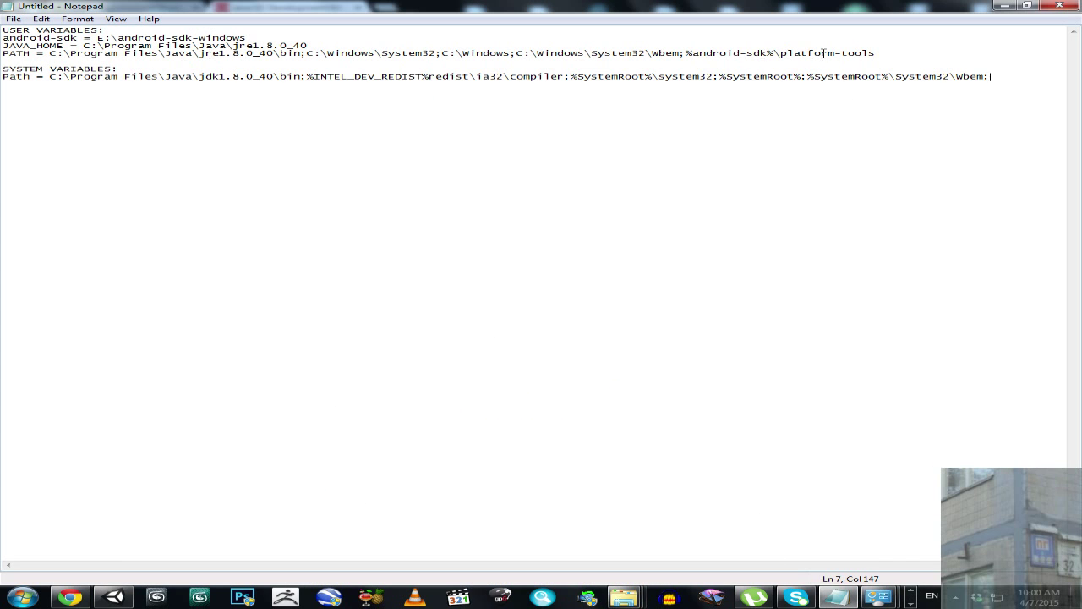
Review the user variable lines and system Path line in the notes, then close Notepad.
drag(881, 52, 5, 38)
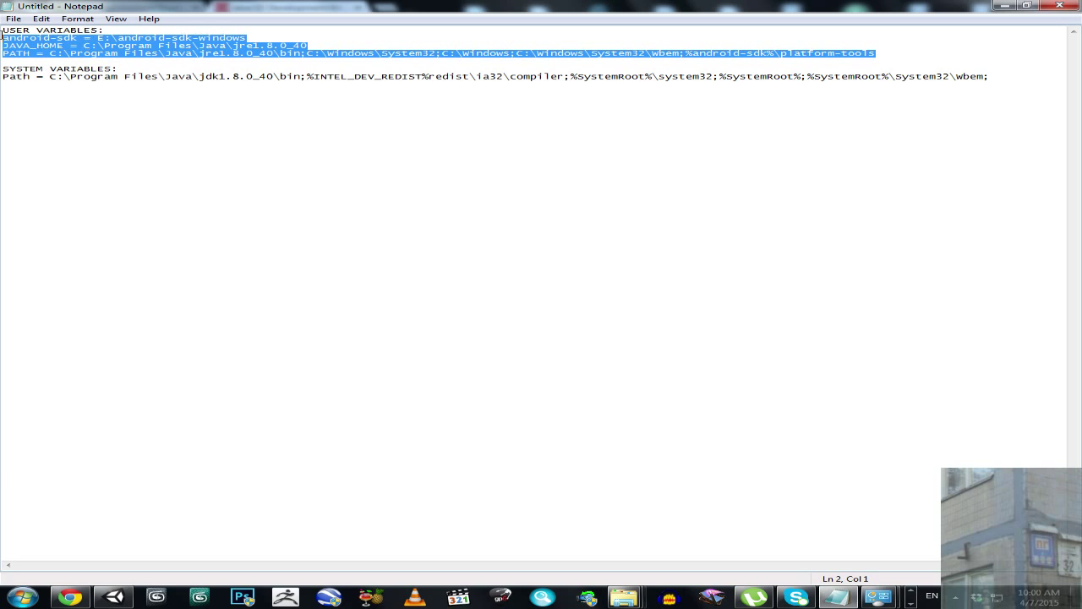
click(205, 109)
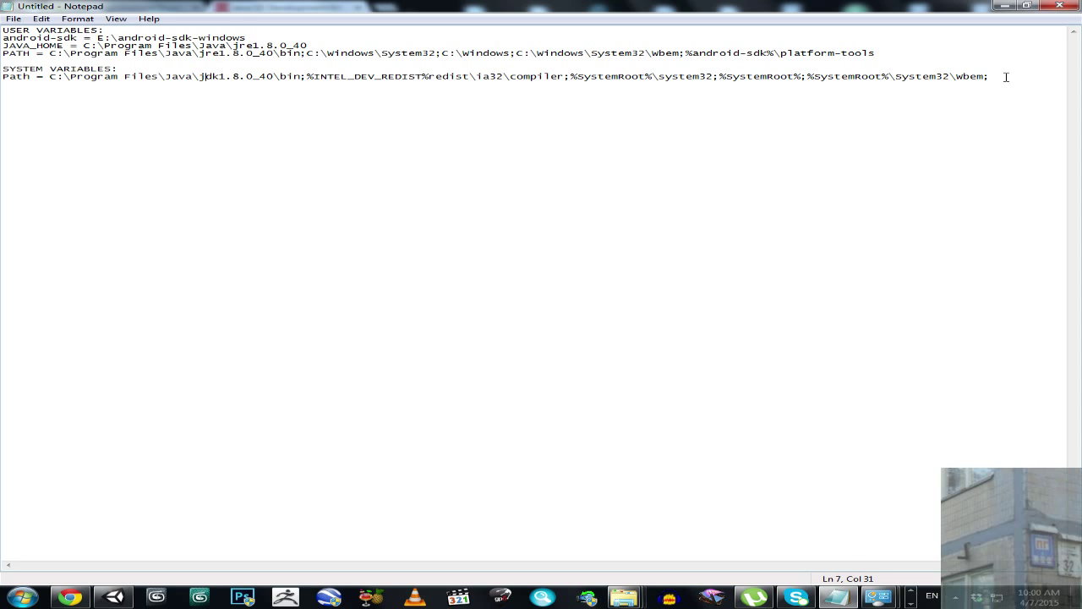
drag(1003, 75, 3, 79)
click(102, 136)
click(1048, 10)
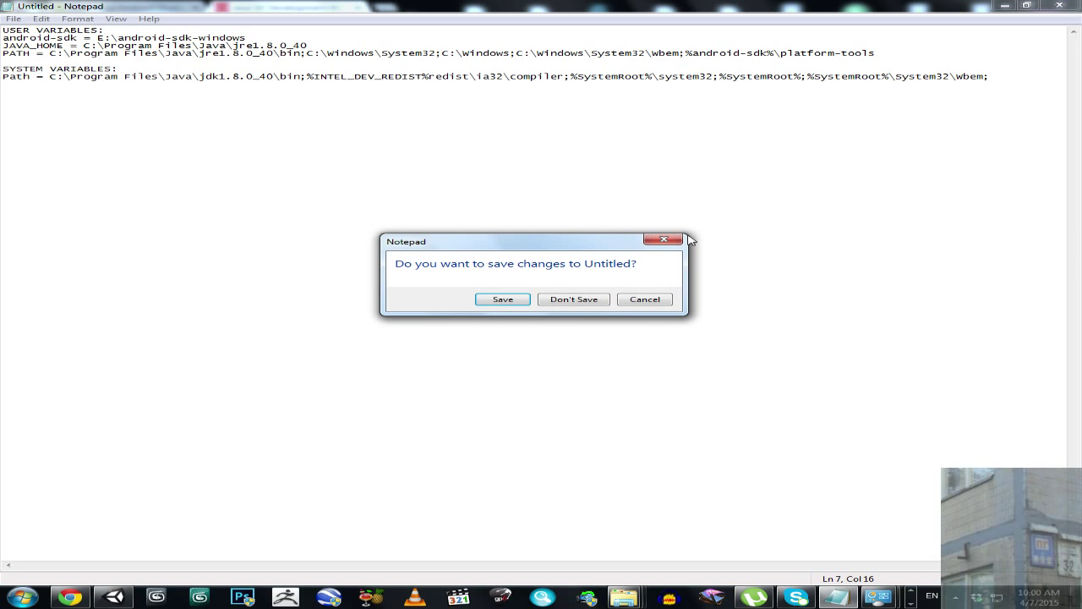
Cancel the save prompt, close all system settings windows, and show the Download Android Studio page.
click(646, 300)
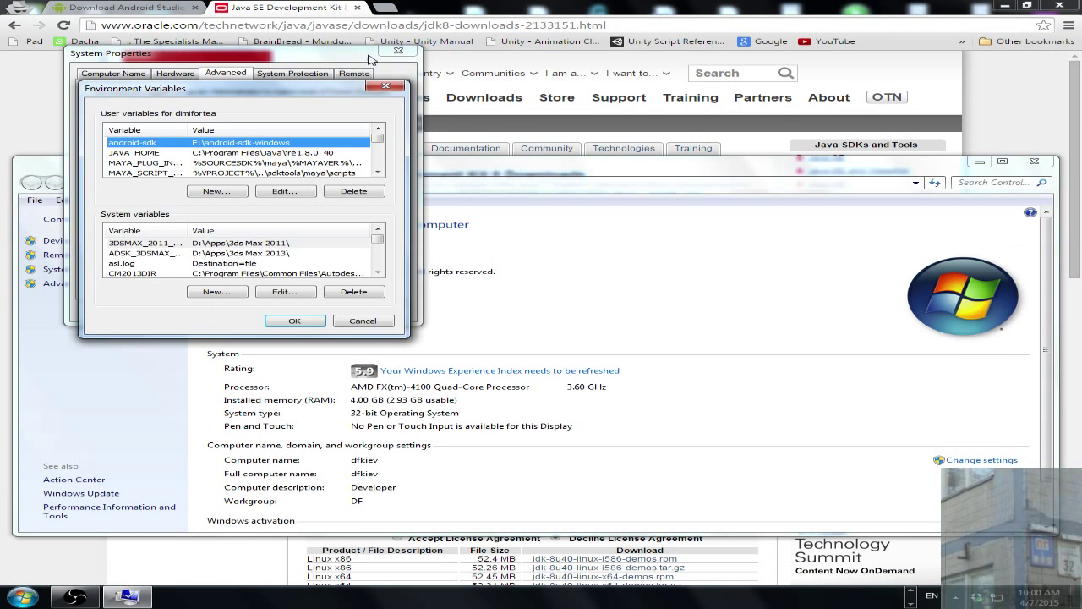
click(386, 86)
click(398, 50)
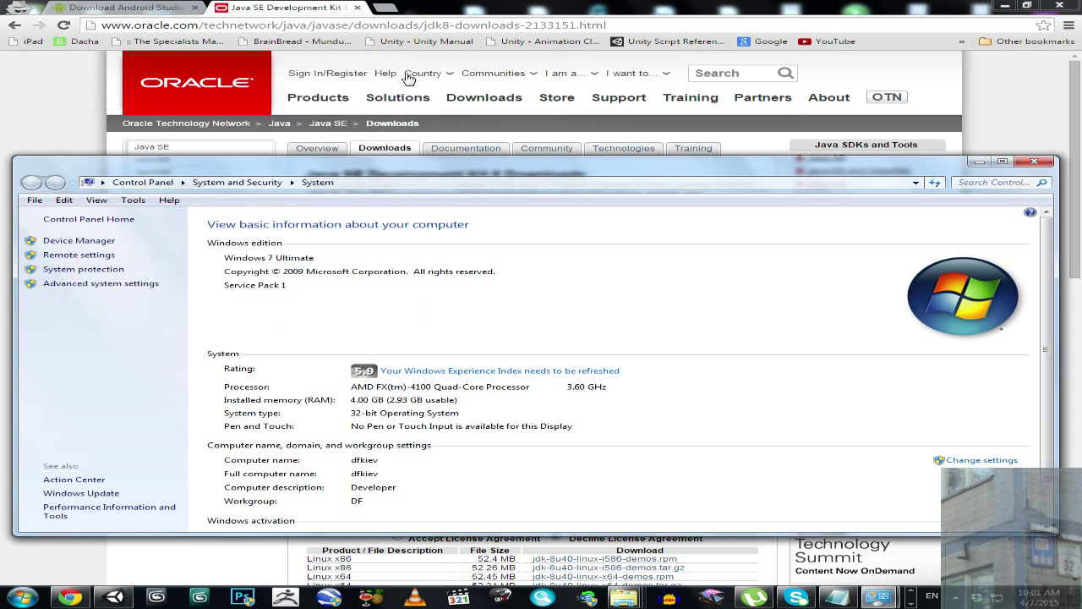
click(1034, 161)
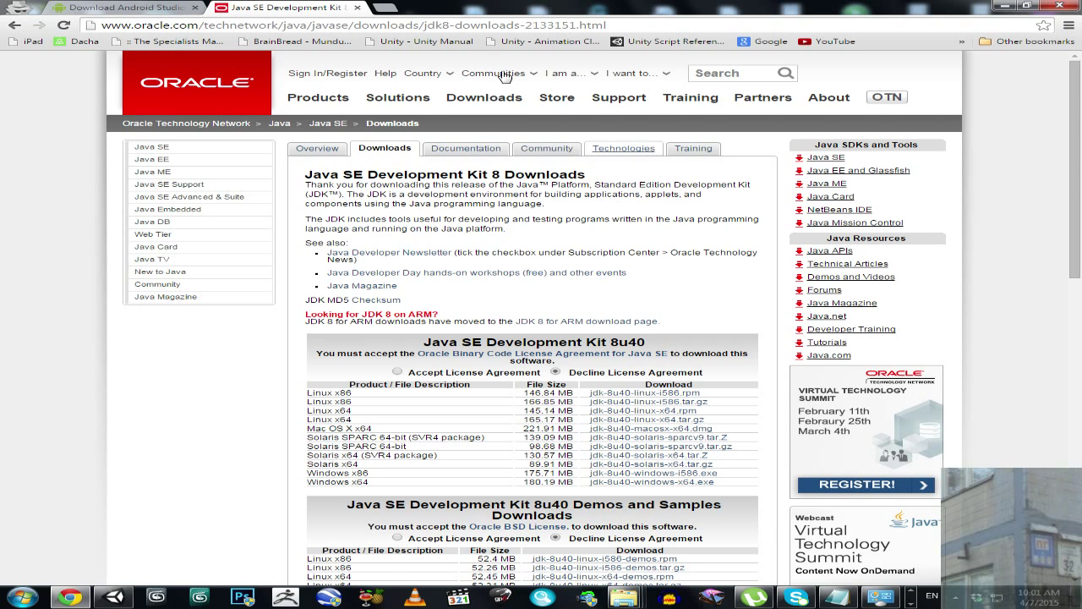
click(169, 8)
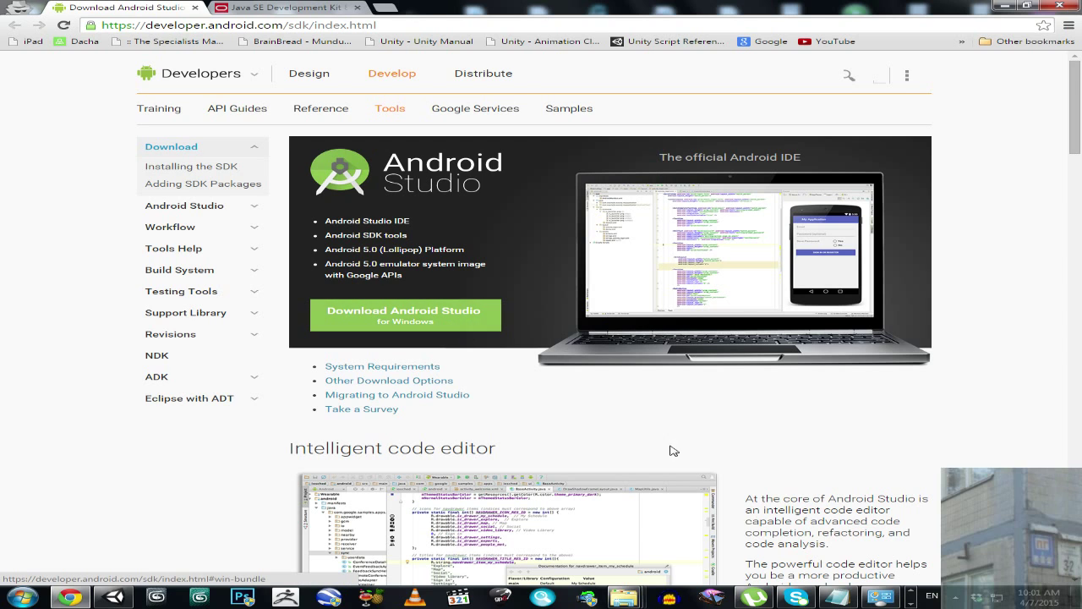
mouse_move(623, 597)
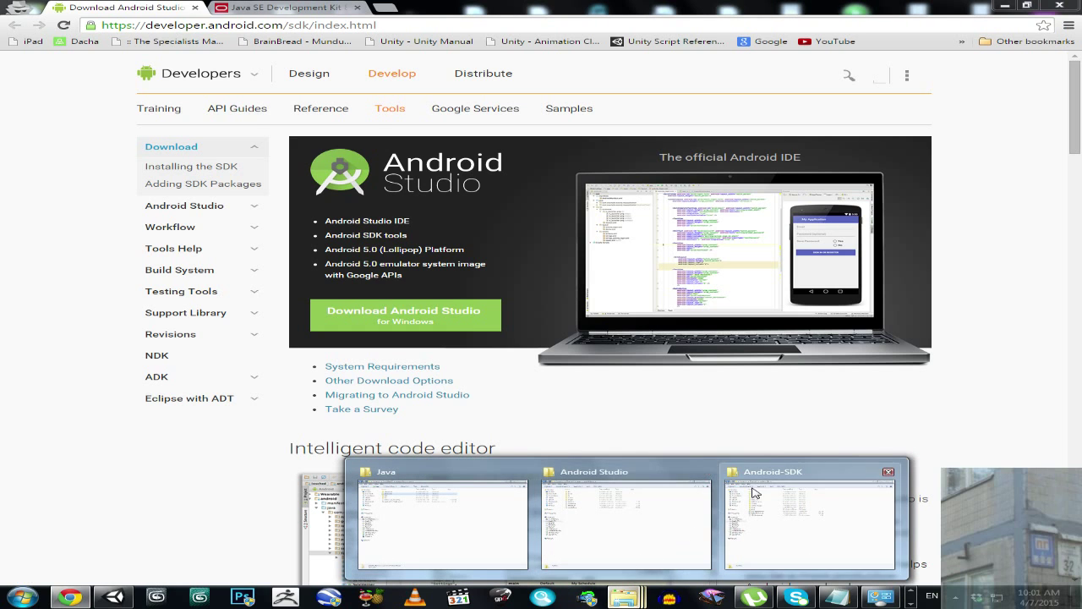
click(626, 520)
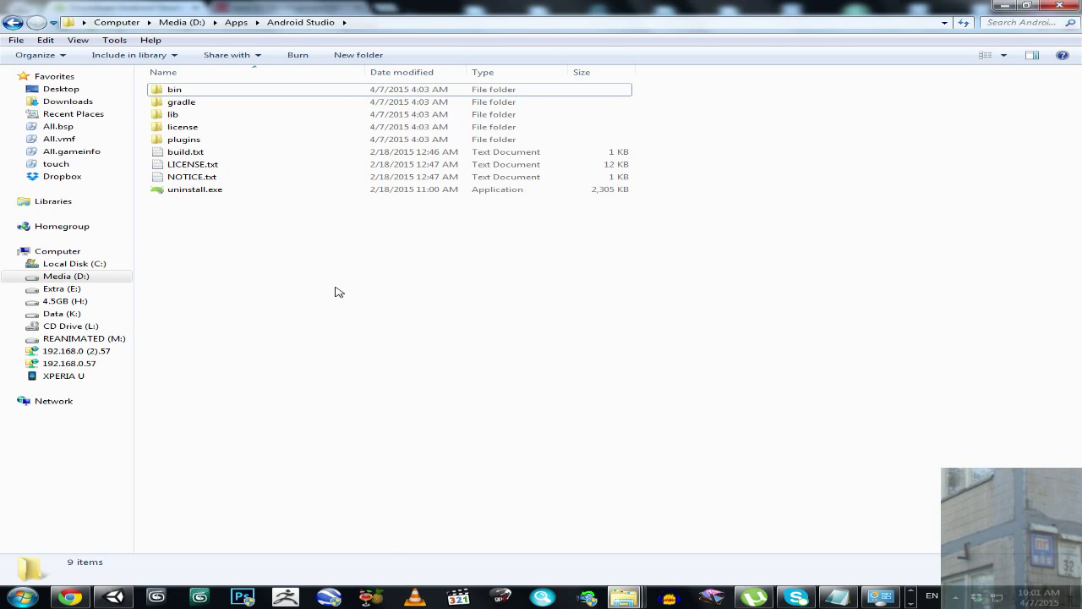
click(70, 597)
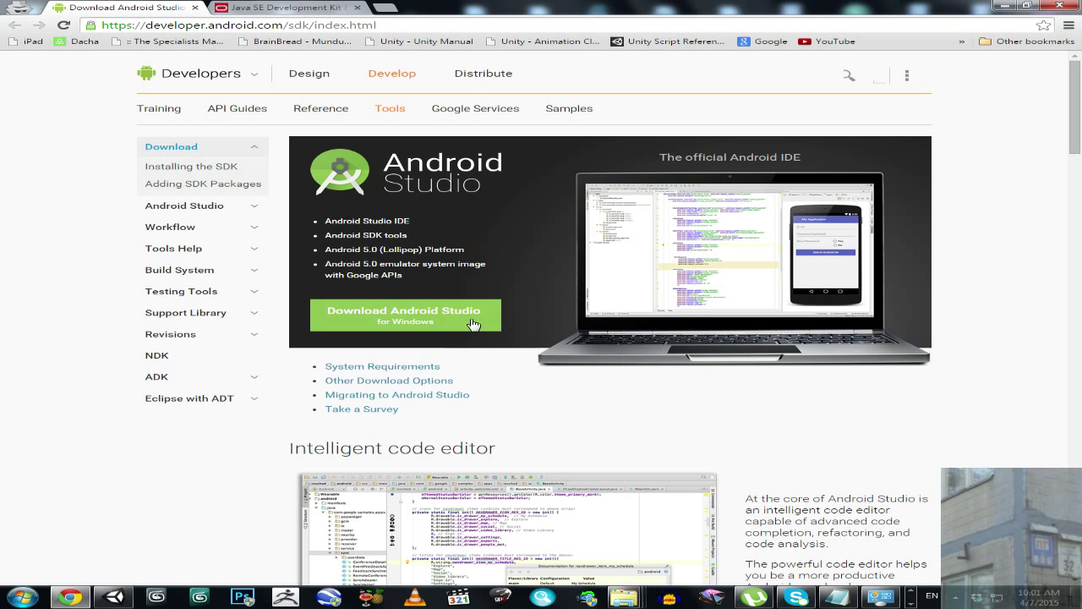
mouse_move(626, 597)
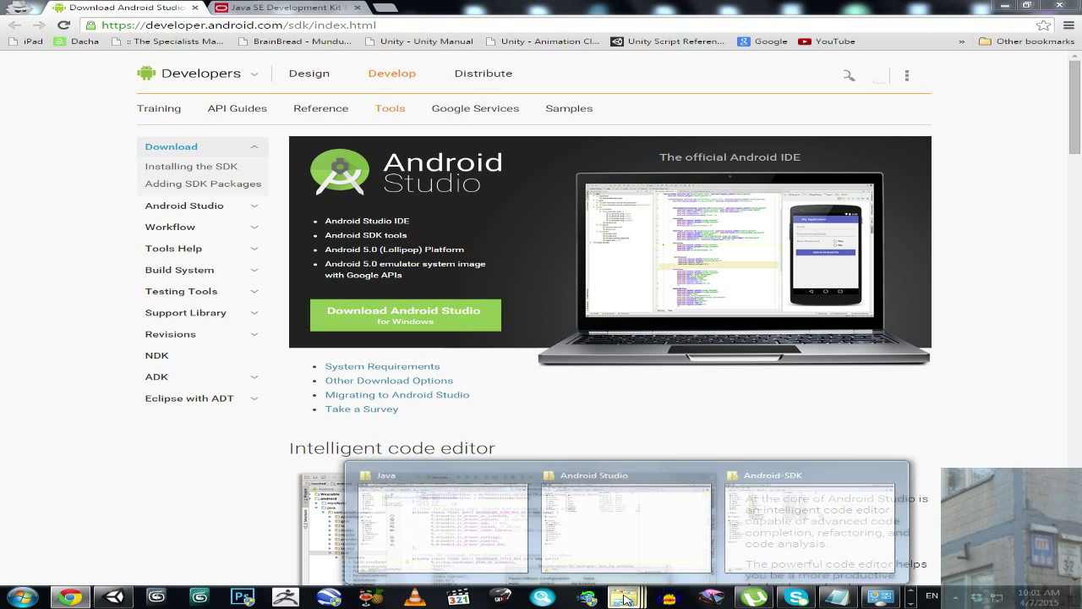
click(763, 541)
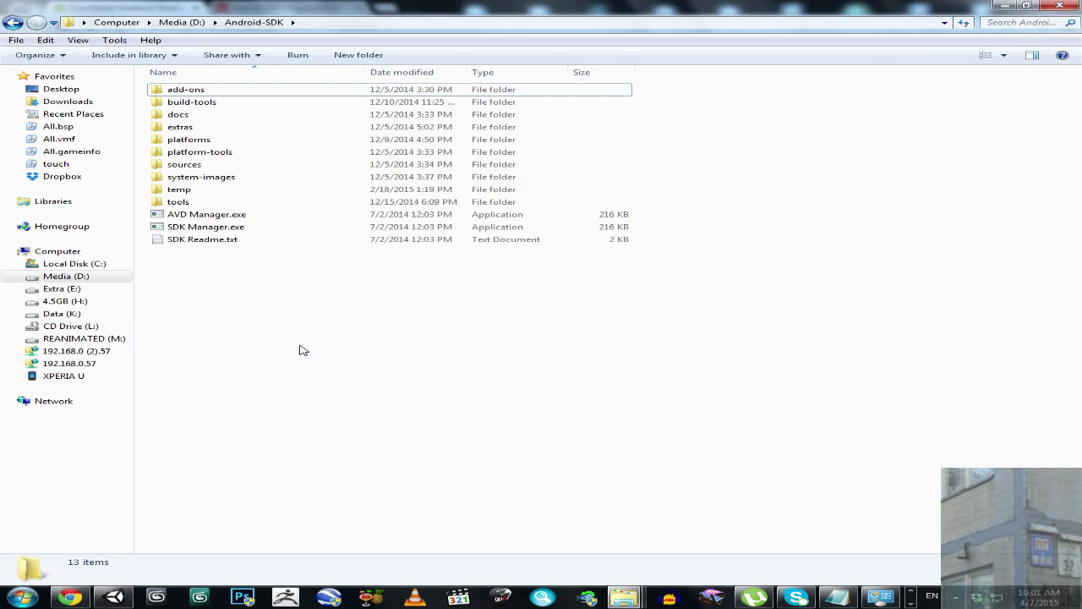
click(1003, 6)
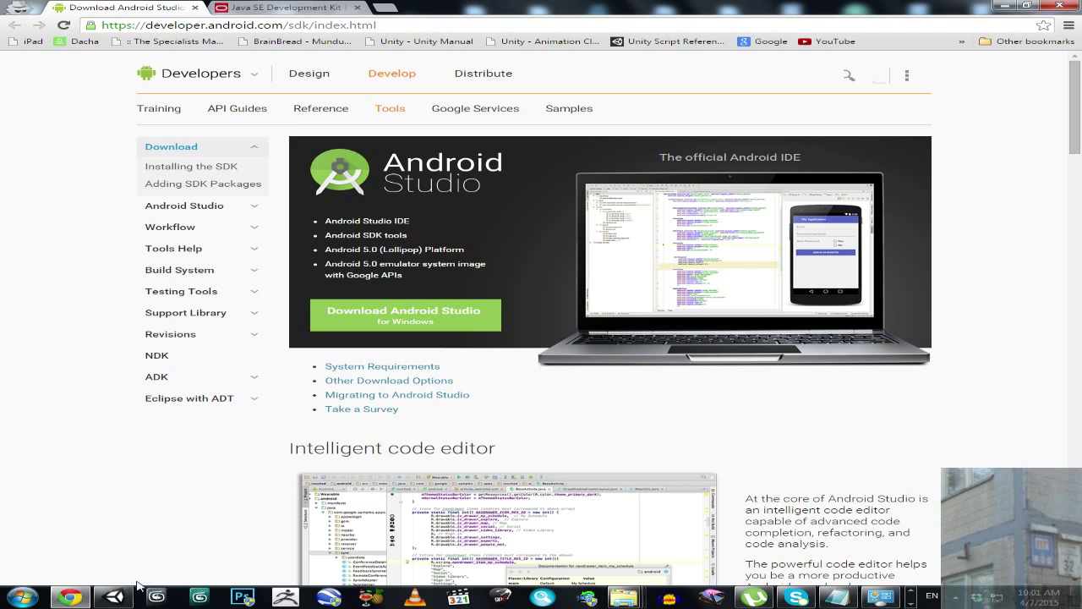
Compare Unity's External Tools SDK and JDK paths with the Android-SDK, Java and Android Studio folders.
click(116, 597)
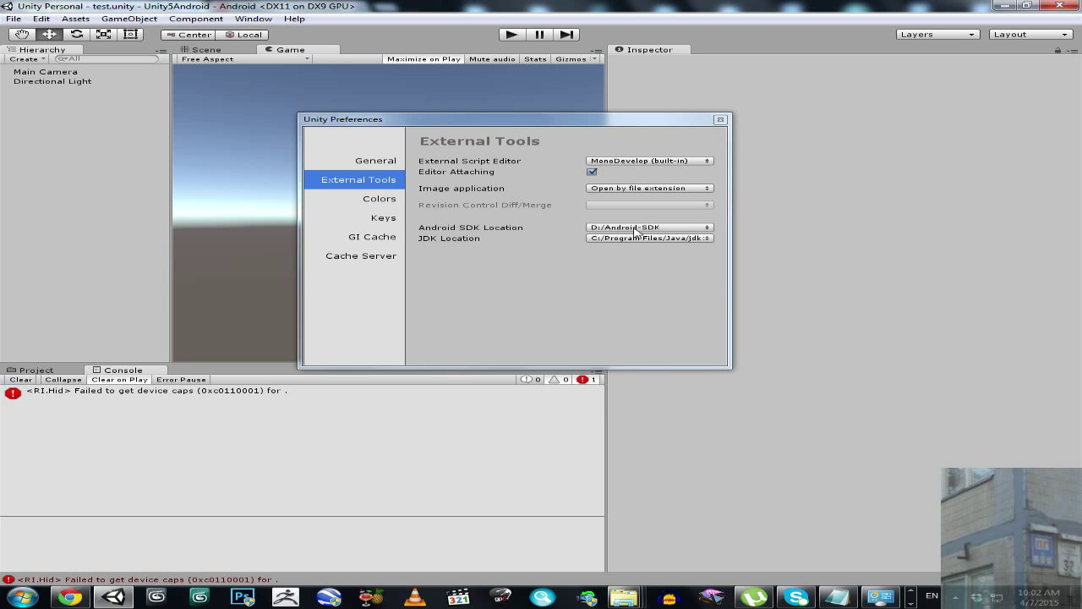
click(634, 598)
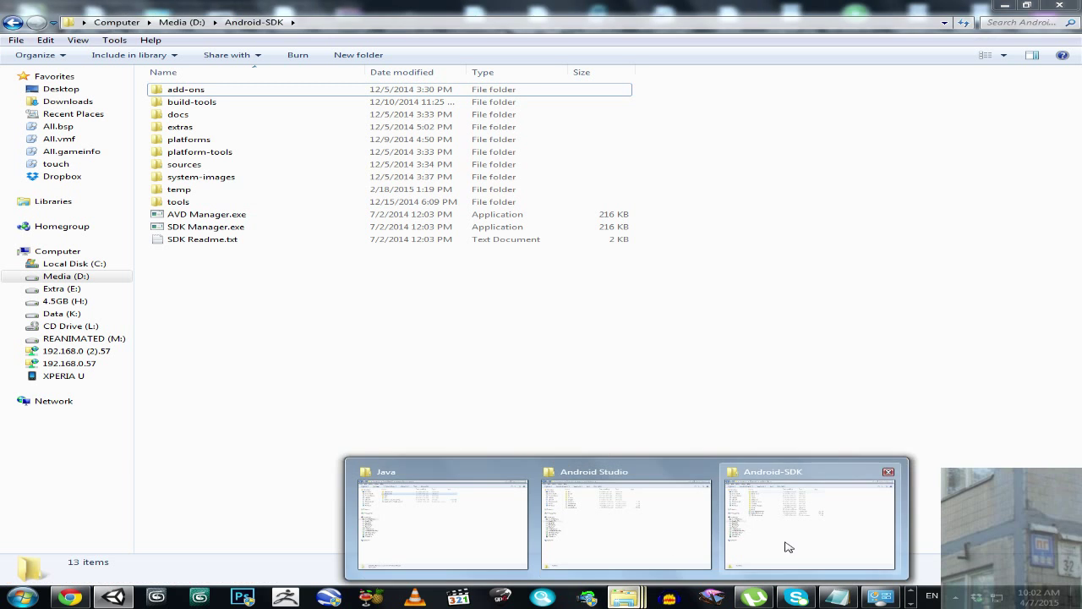
click(789, 547)
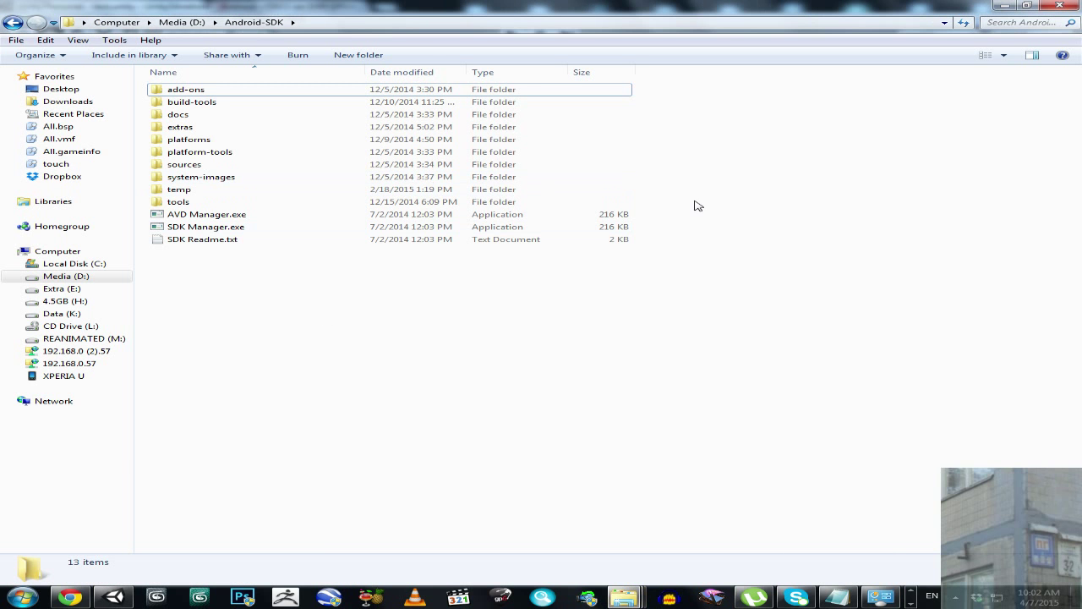
click(1004, 5)
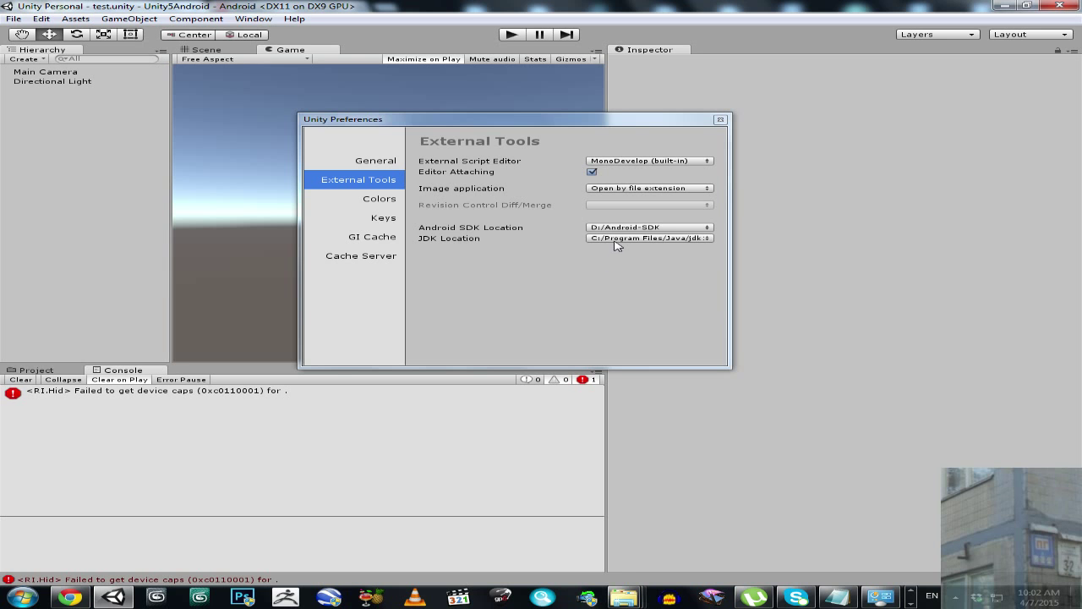
click(624, 597)
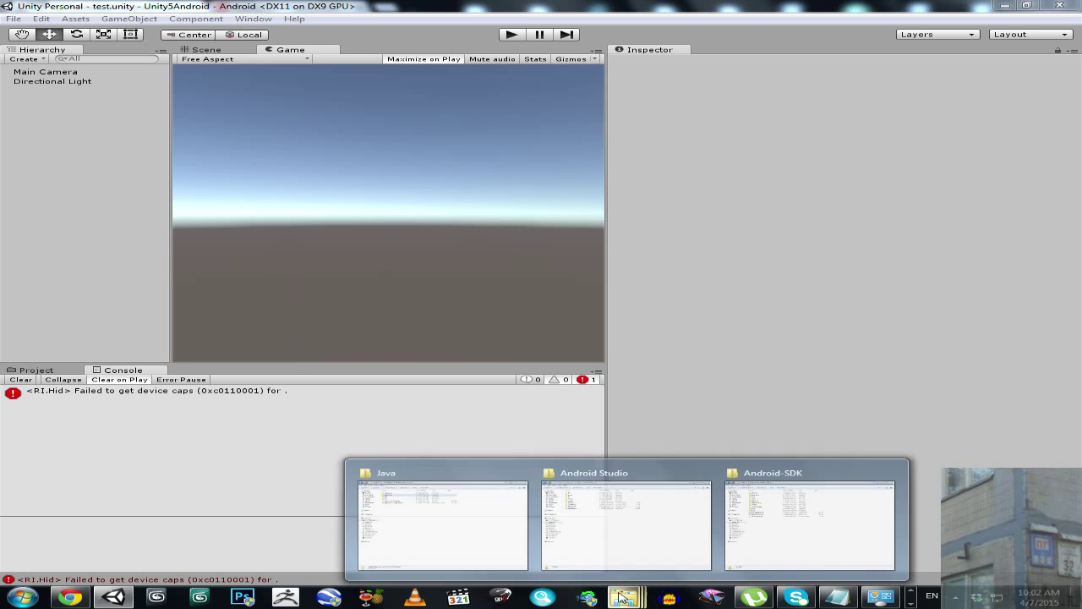
click(488, 553)
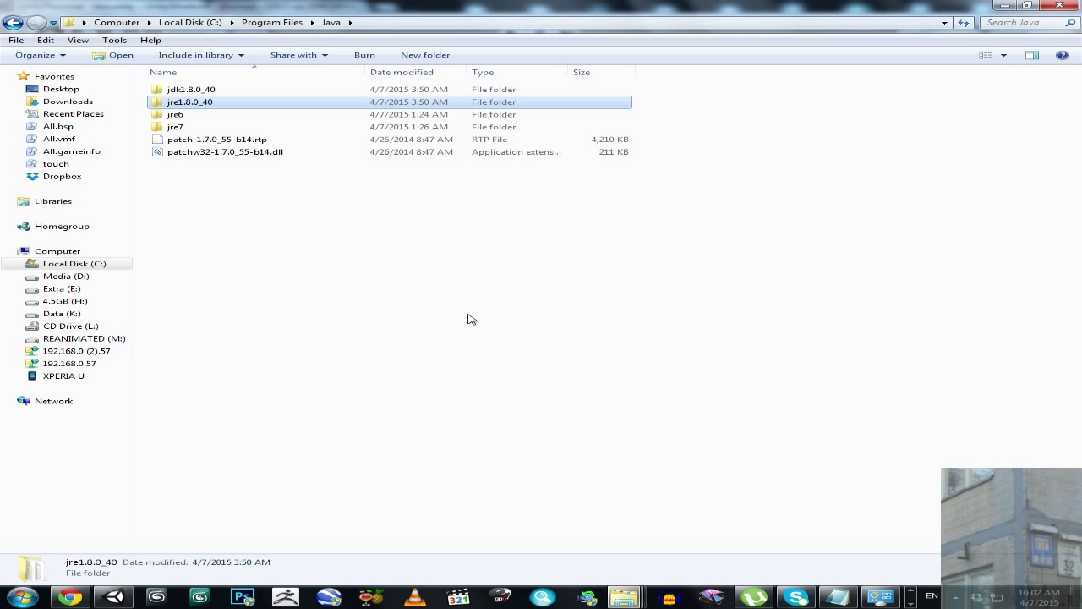
click(624, 600)
click(647, 550)
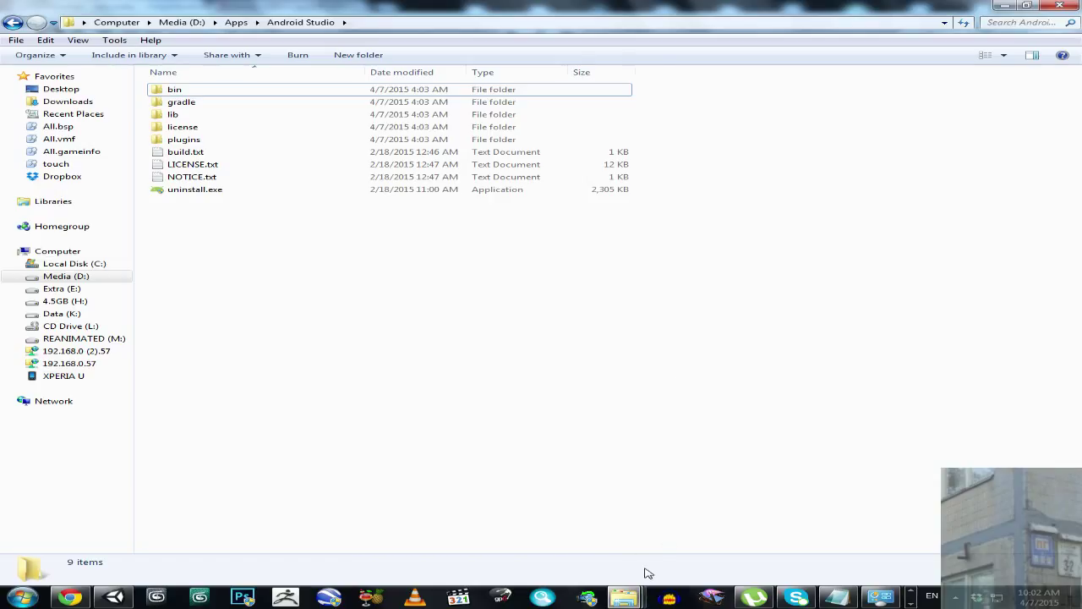
mouse_move(629, 601)
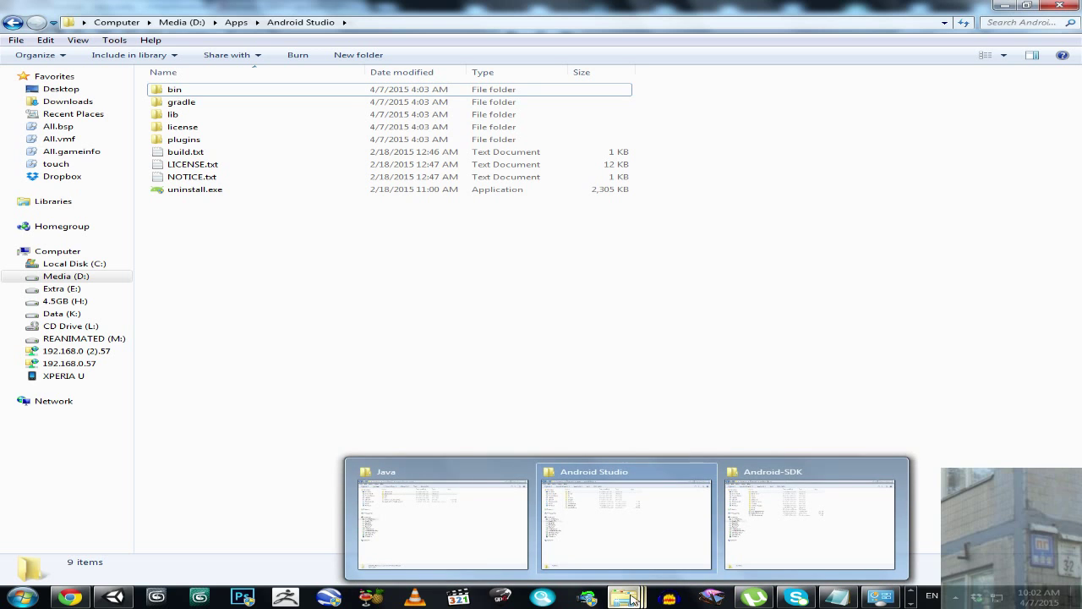
click(114, 597)
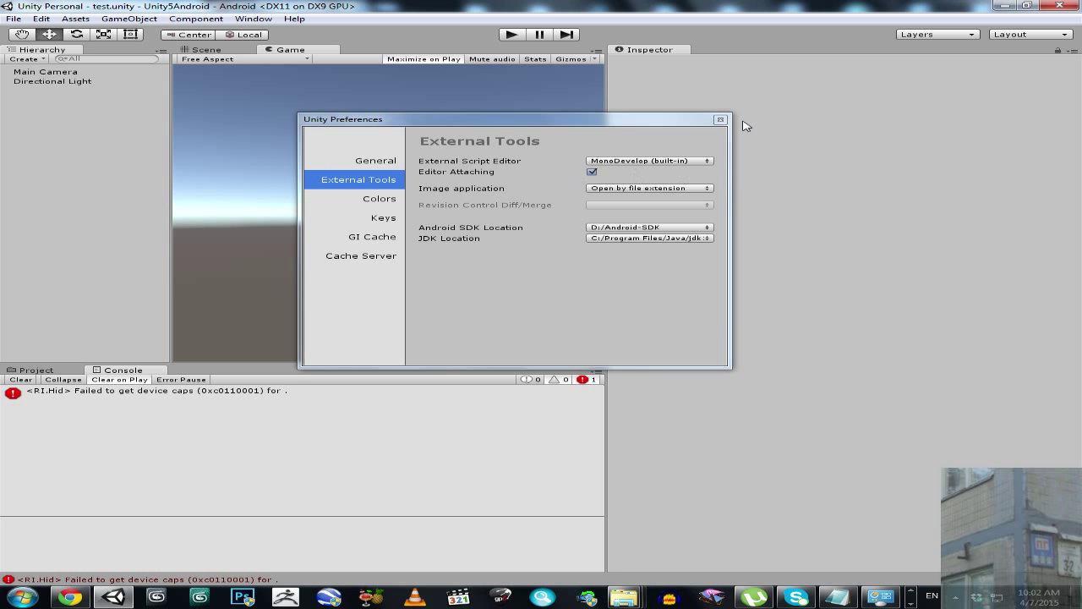
Build and Run the Android scene from Build Settings, saving it as test2.apk.
click(13, 19)
click(60, 139)
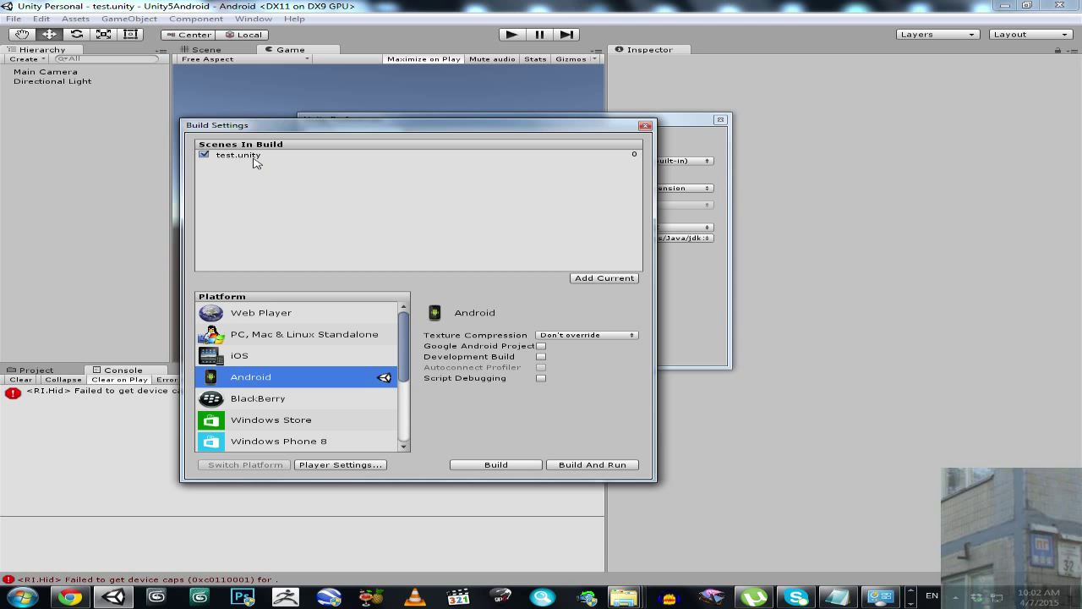
click(586, 467)
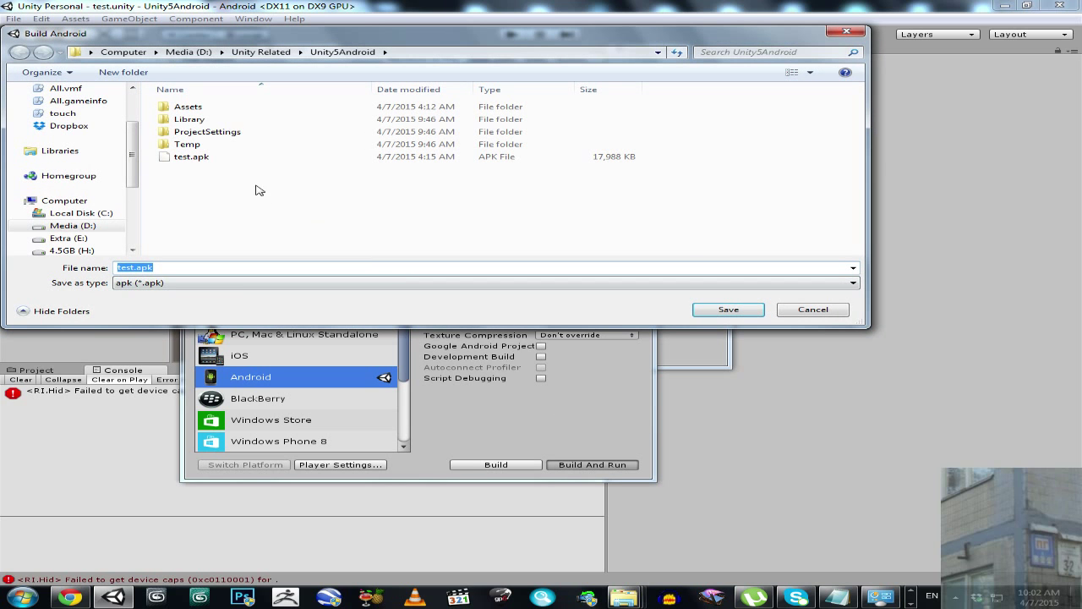
click(143, 267)
text(2)
click(710, 310)
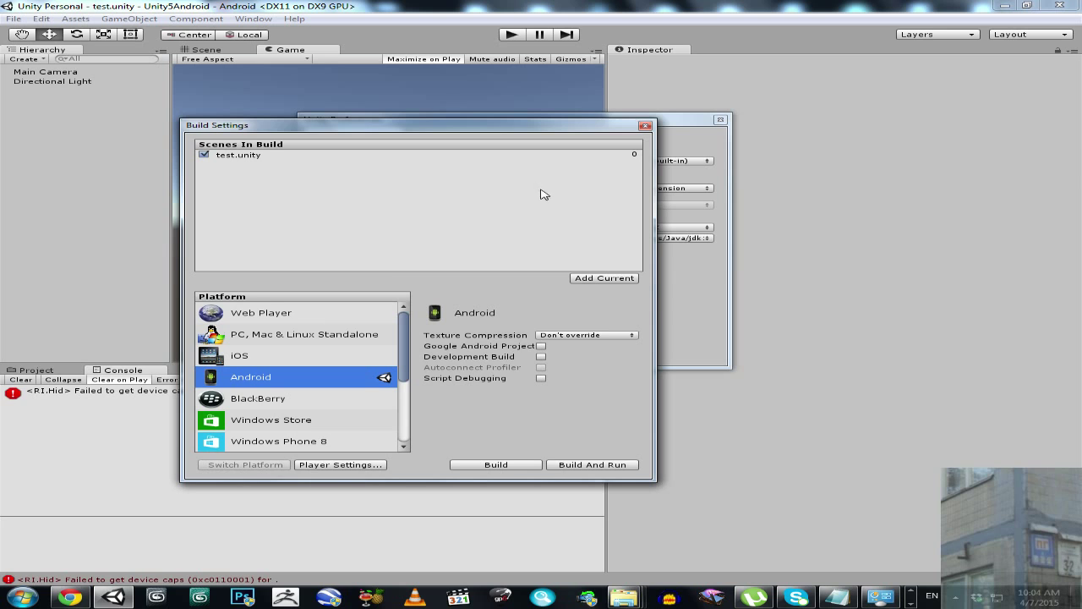
Close Build Settings and bring the still-running OBS recorder window in front of Unity.
click(913, 602)
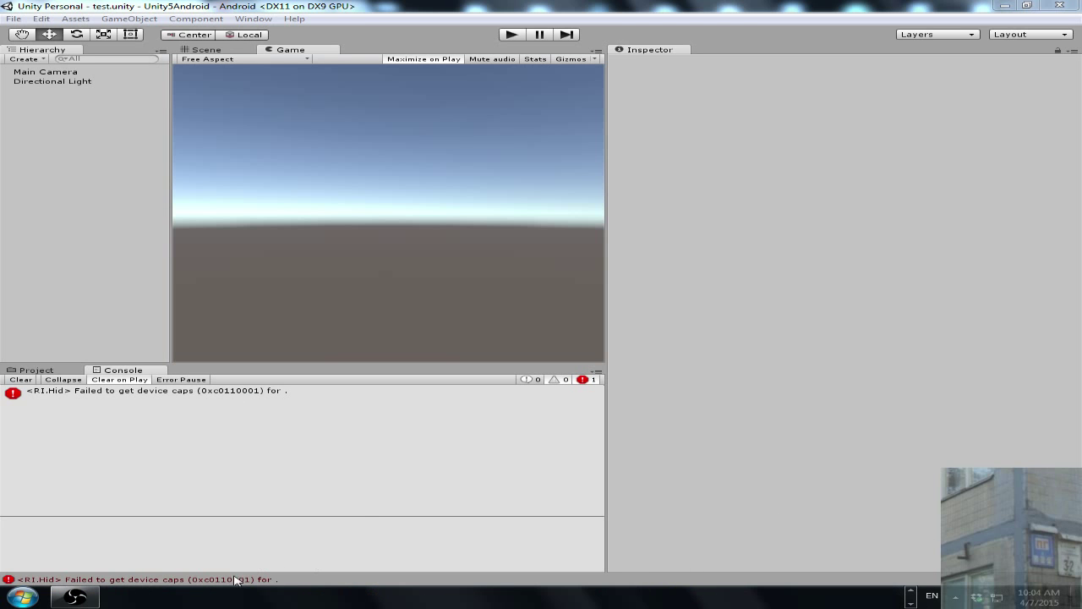
click(75, 597)
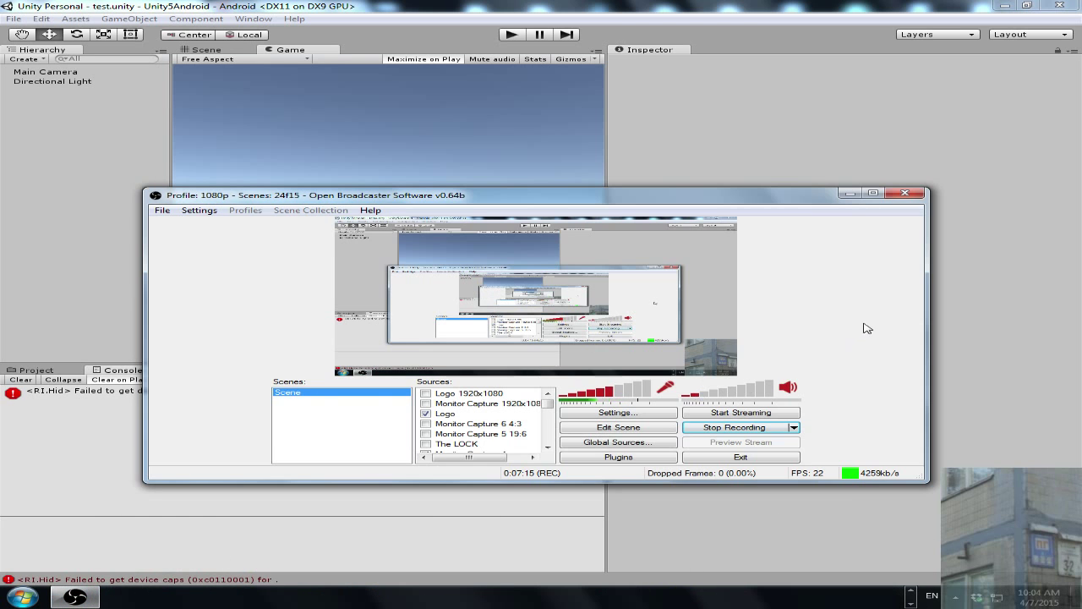